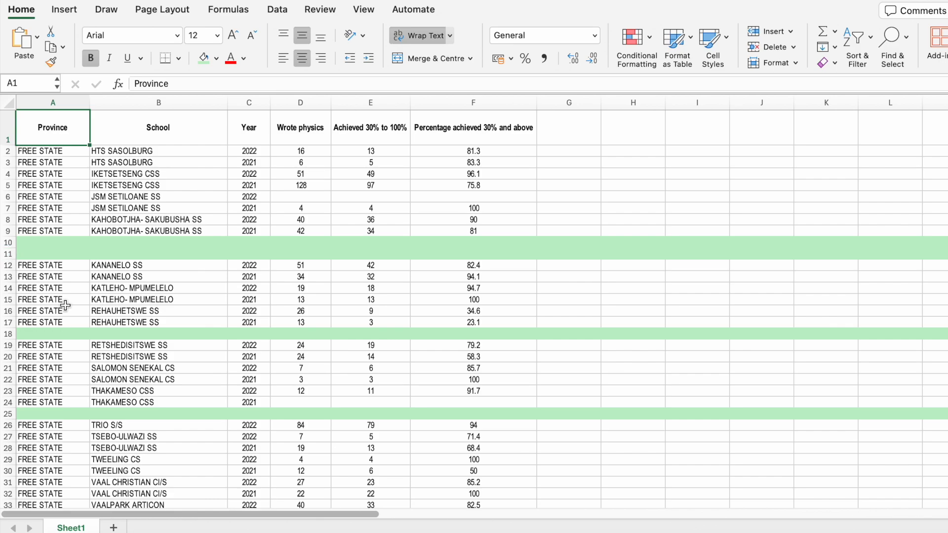
Delete the empty green sheet row 10 below the KAHOBOTJHA- SAKUBUSHA SS entries.
scroll(65, 305, "down", 11)
scroll(64, 304, "down", 11)
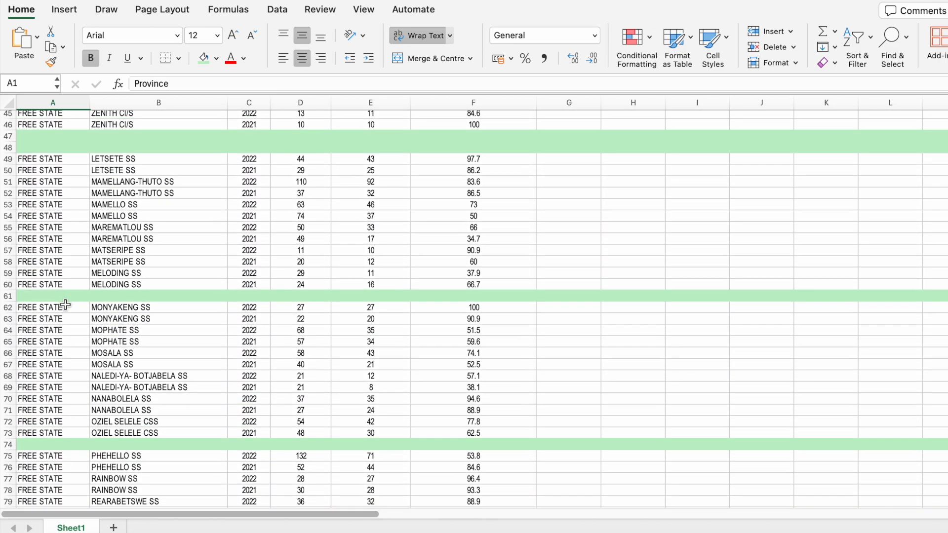
scroll(65, 305, "up", 20)
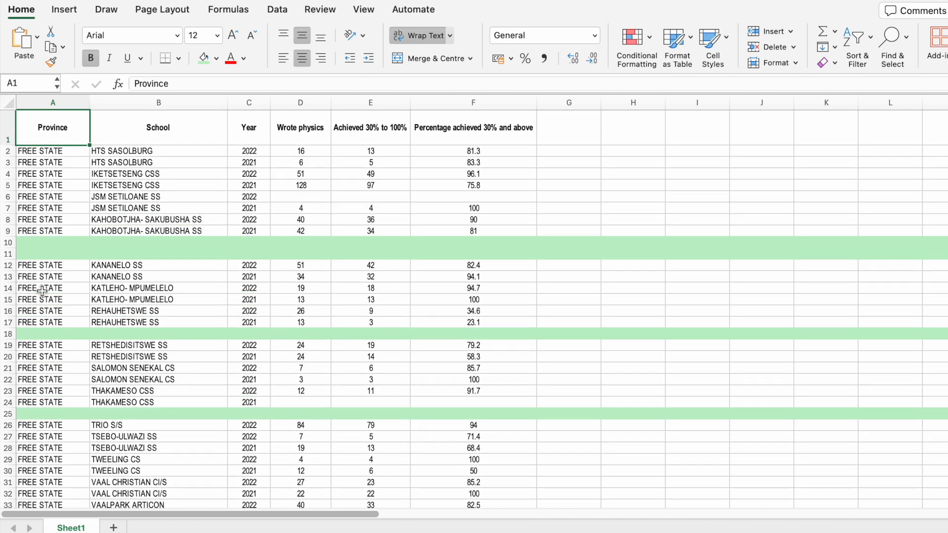
left_click(8, 242)
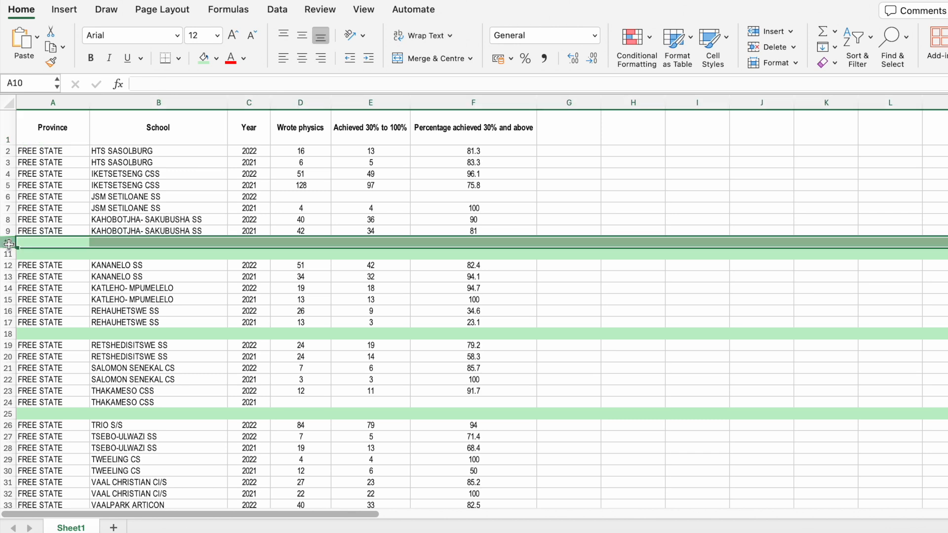
right_click(9, 244)
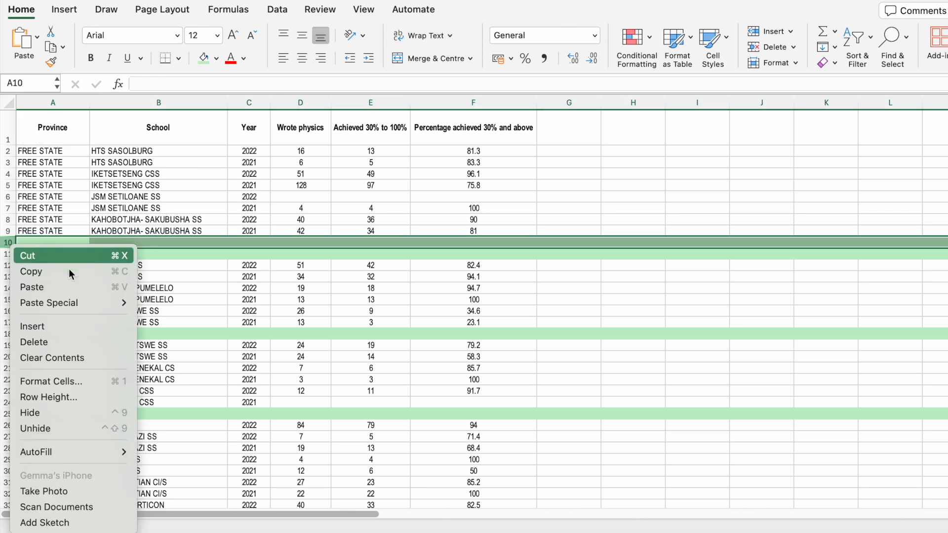
left_click(79, 342)
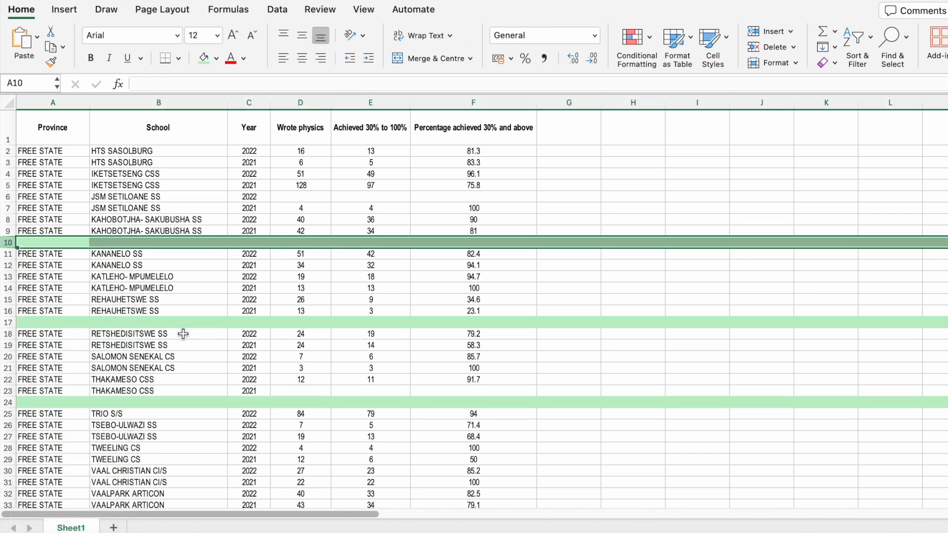
Examine the remaining blank green rows throughout the sheet and the missing result cells D6:F6 of JSM SETILOANE SS.
left_click(92, 242)
scroll(135, 309, "down", 15)
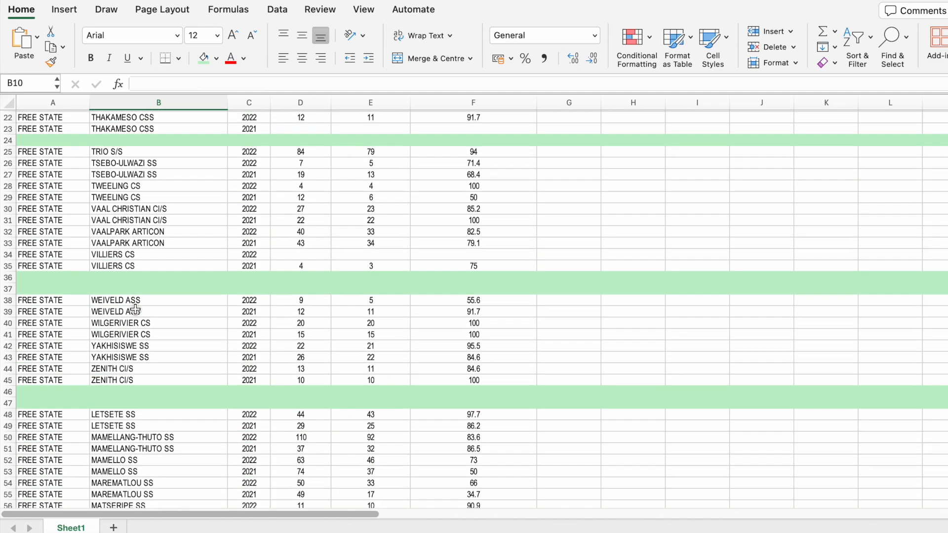
scroll(135, 310, "down", 9)
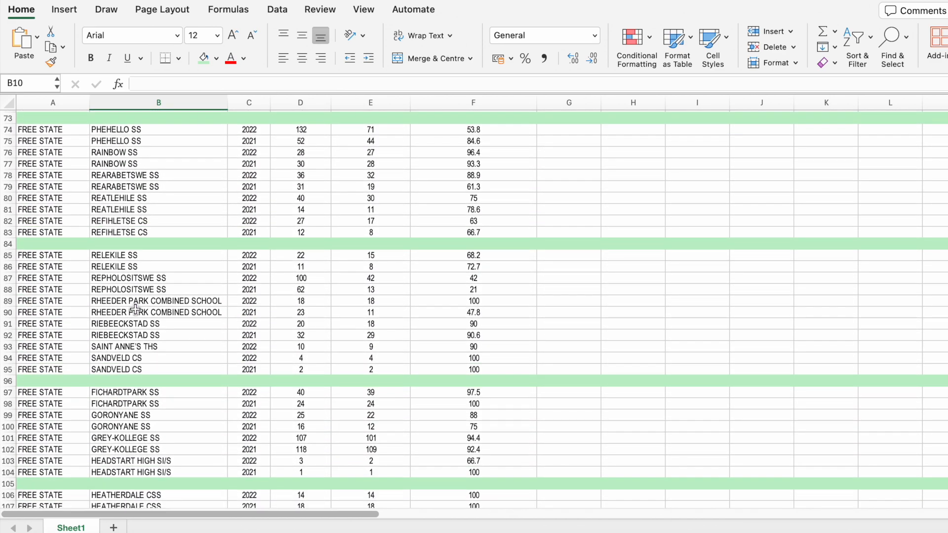
scroll(135, 309, "up", 20)
left_click(76, 128)
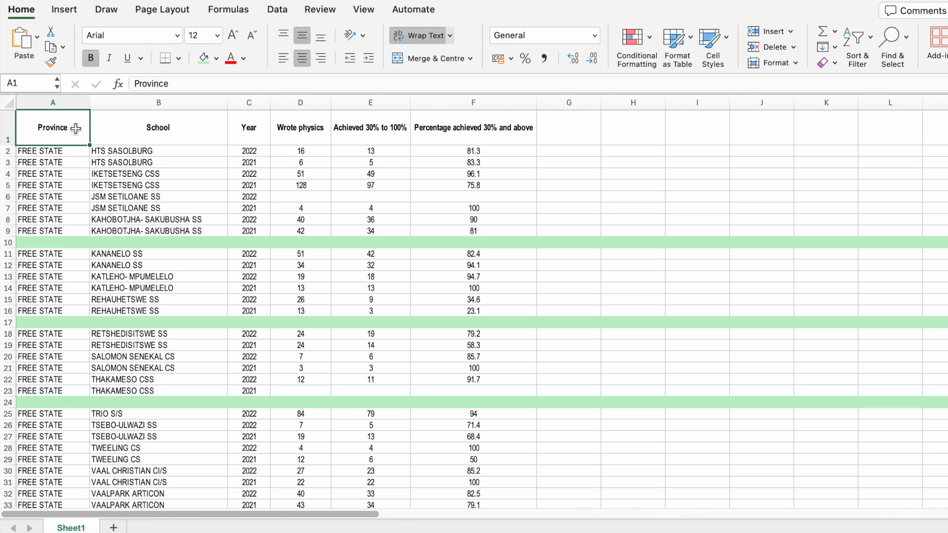
left_click(12, 197)
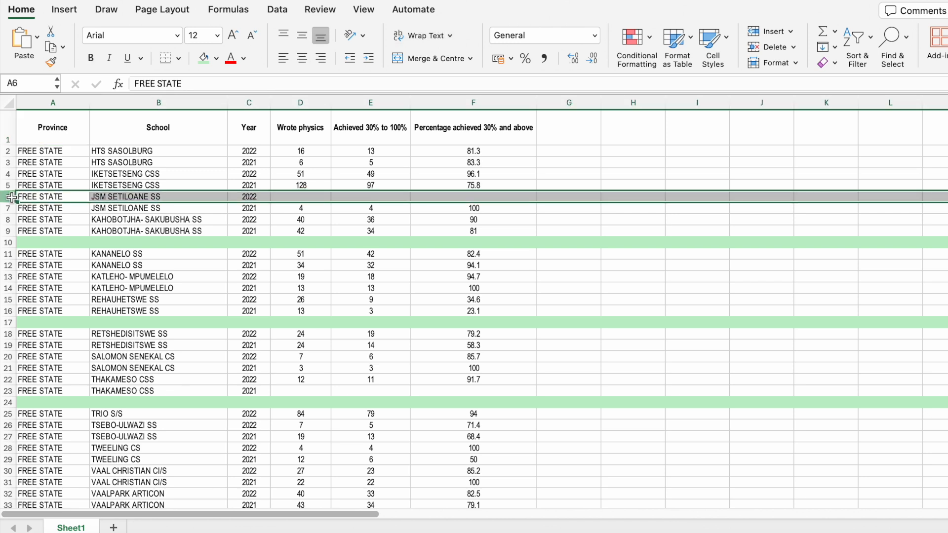
left_click_drag(301, 197, 471, 201)
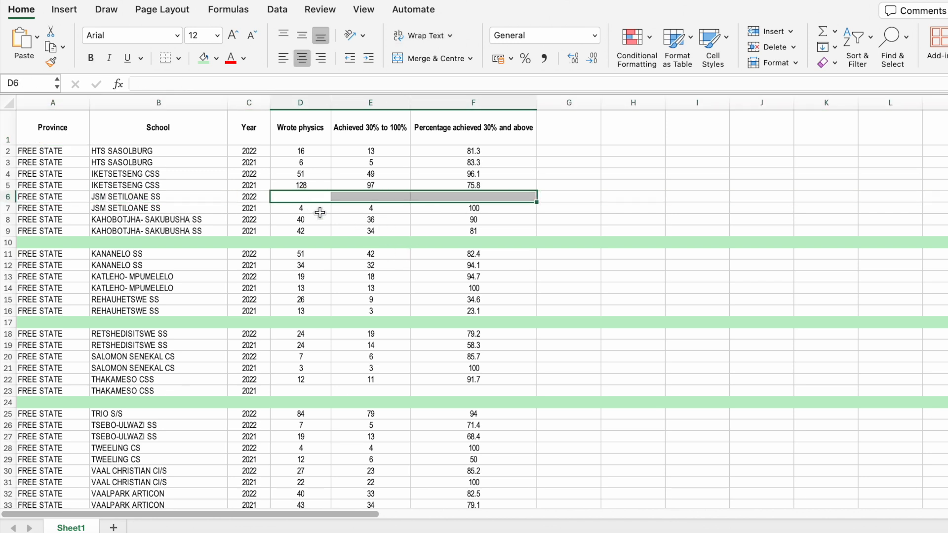
left_click(303, 202)
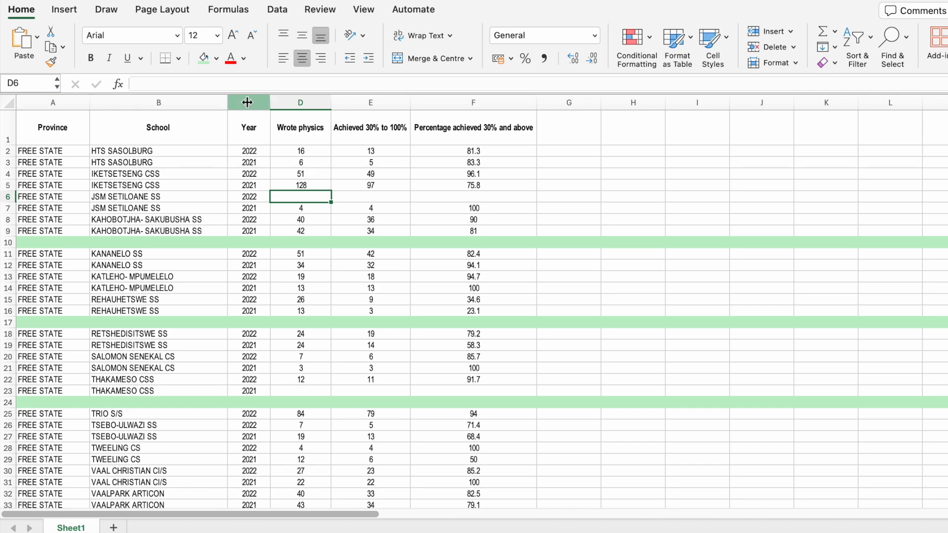
scroll(214, 311, "down", 6)
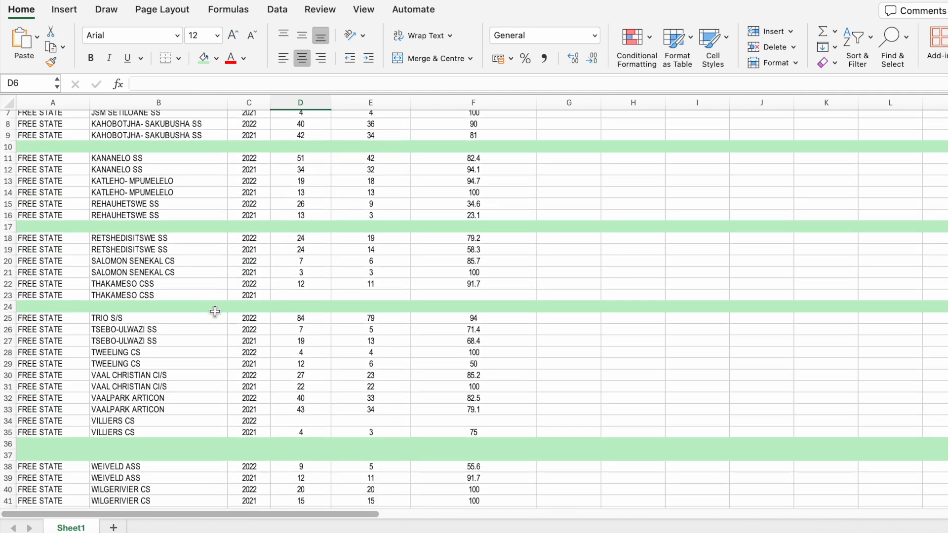
scroll(215, 311, "down", 14)
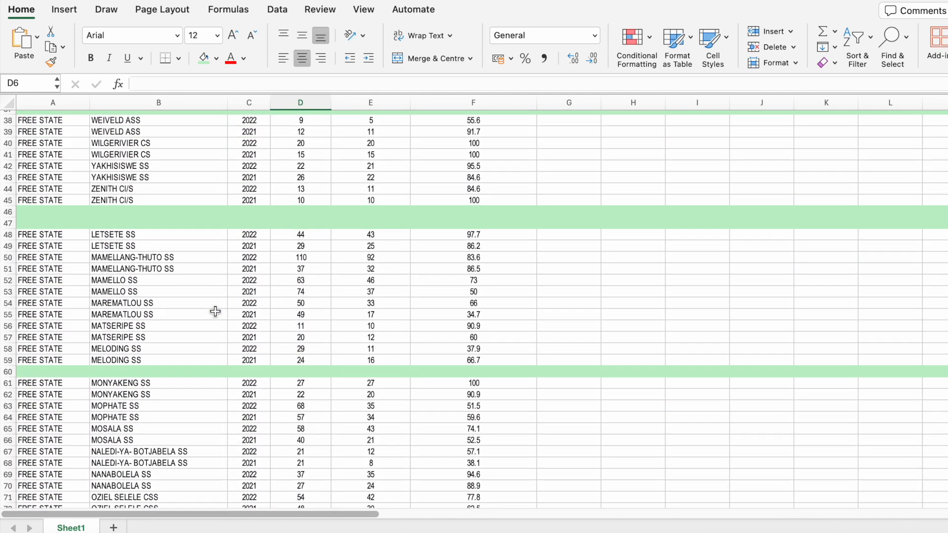
scroll(215, 310, "up", 20)
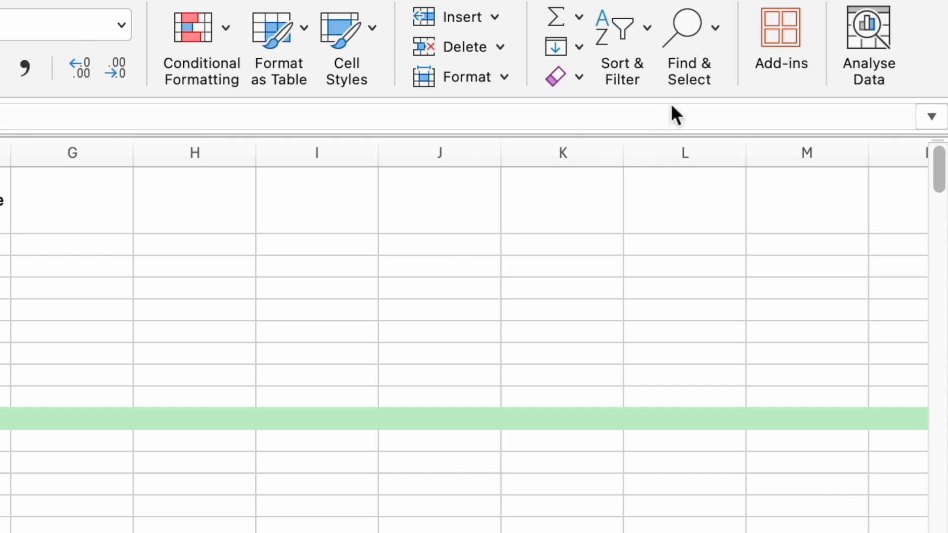
Select all blank cells in the Province column with Go to Special and delete their entire sheet rows.
left_click(707, 31)
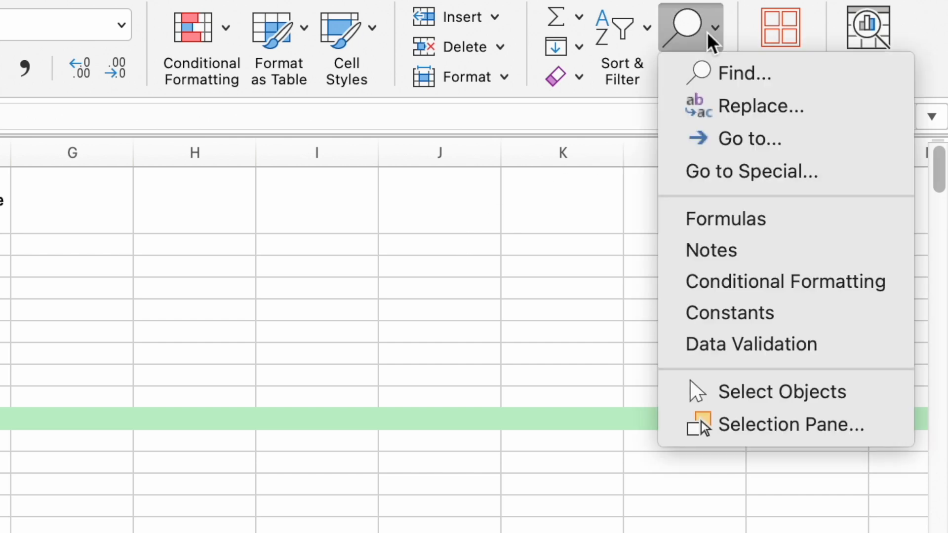
left_click(730, 185)
left_click(410, 155)
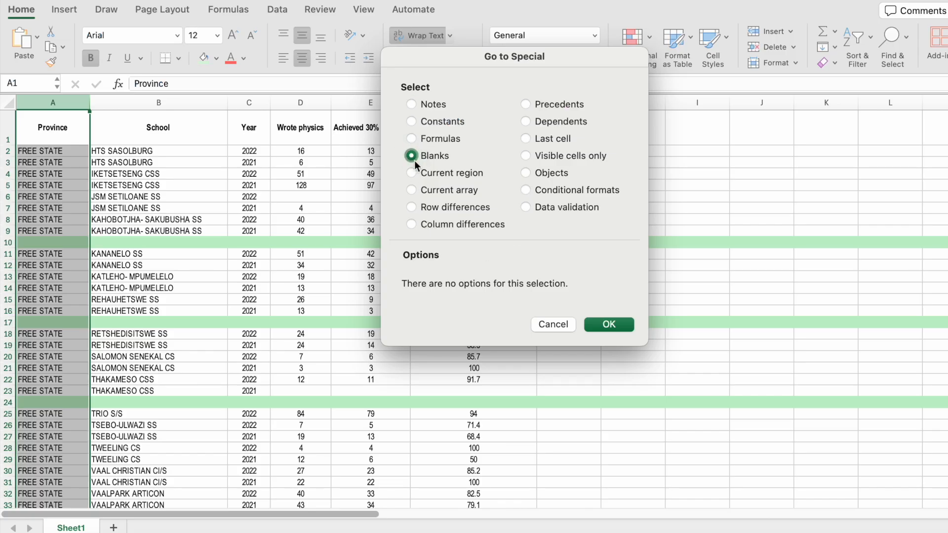
left_click(609, 324)
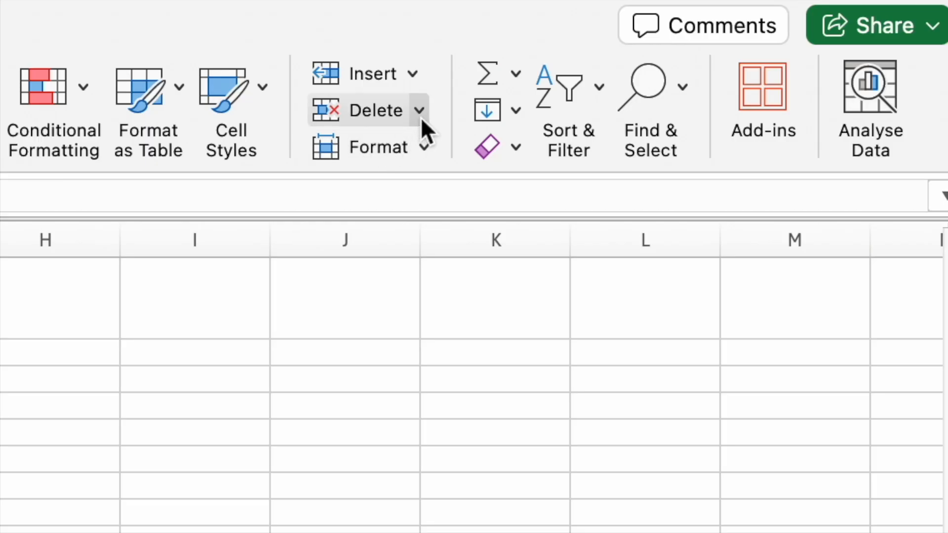
left_click(793, 47)
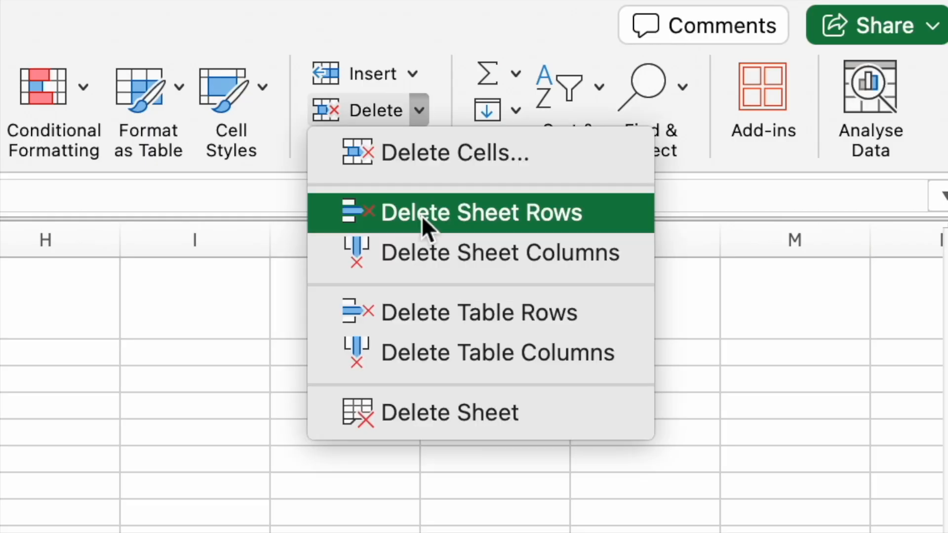
left_click(422, 216)
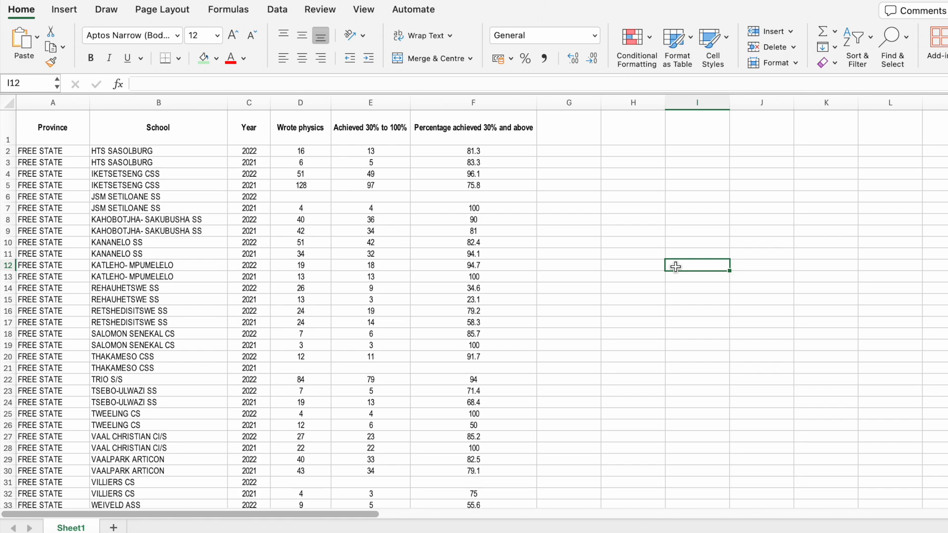
Check the list down to its end for leftover blank rows and inspect the result cells D212:F212 of PT SANDERS COMBINED SCHOOL.
scroll(675, 267, "down", 20)
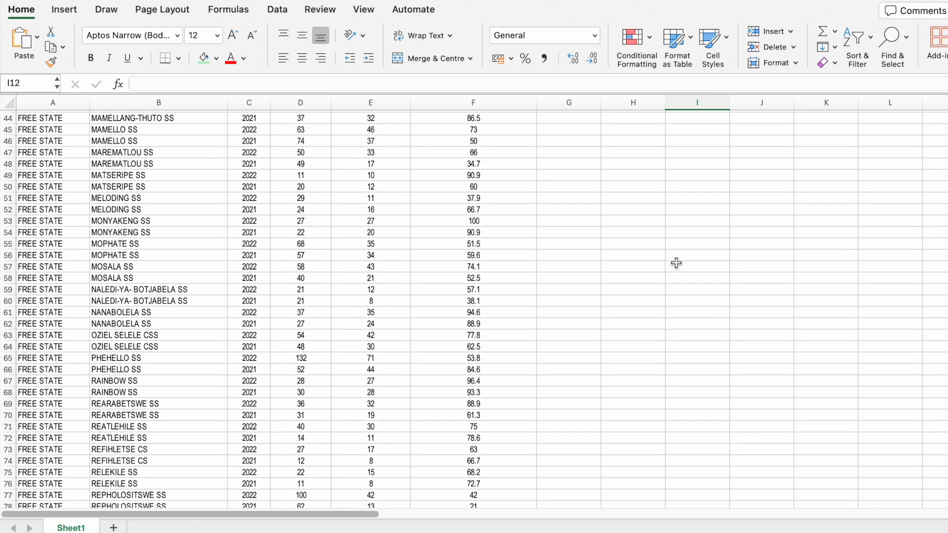
scroll(676, 263, "down", 20)
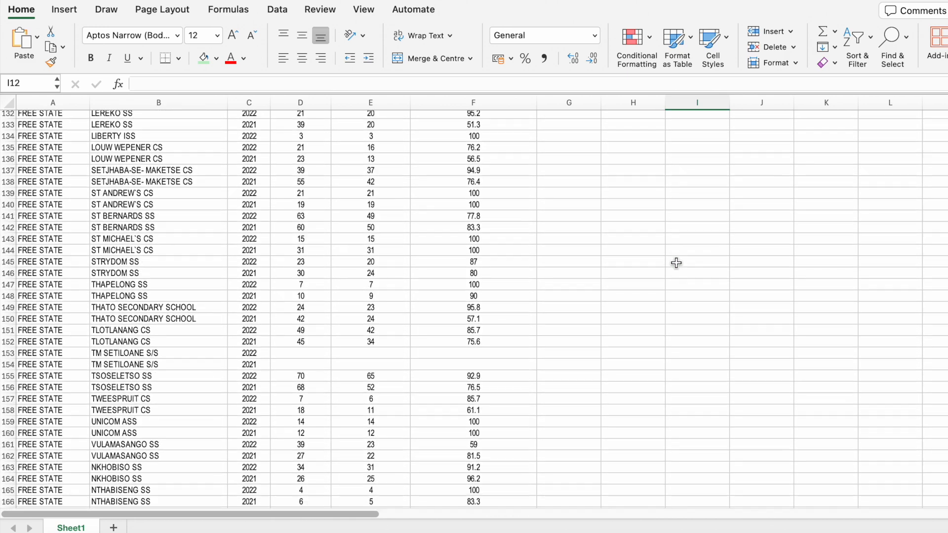
scroll(676, 262, "down", 16)
left_click(311, 220)
left_click_drag(334, 223, 486, 226)
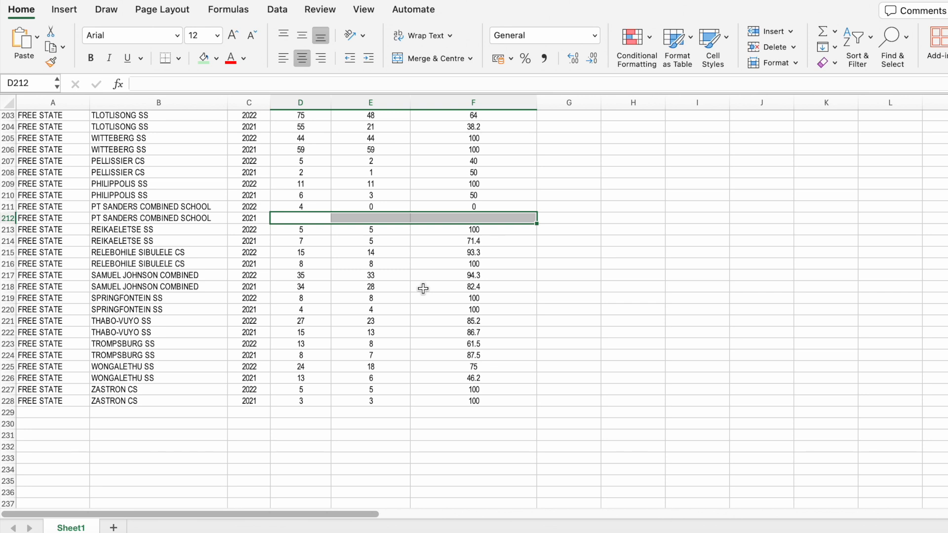
left_click(577, 285)
scroll(581, 282, "up", 20)
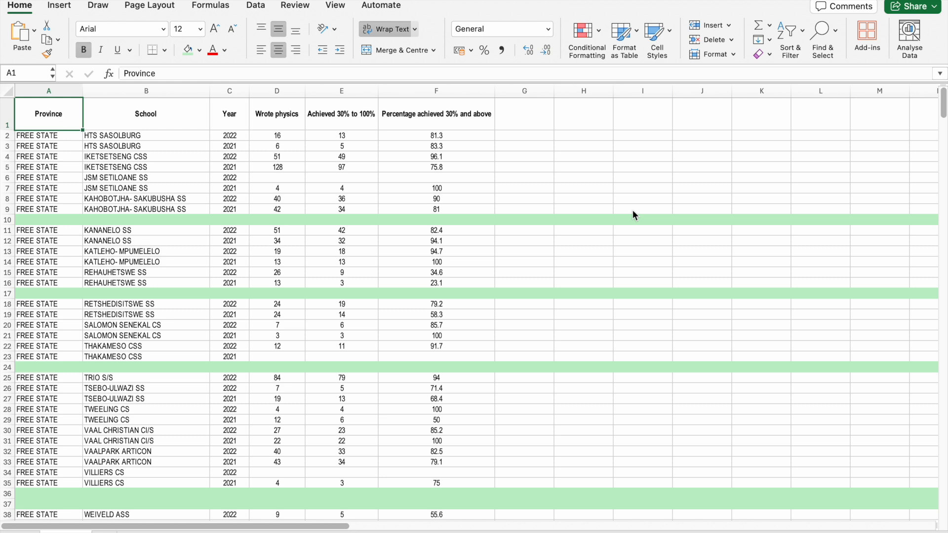
Clear the contents of the Province cell A8, the School cell B14 and the Year cell C21.
left_click(47, 196)
key("Delete")
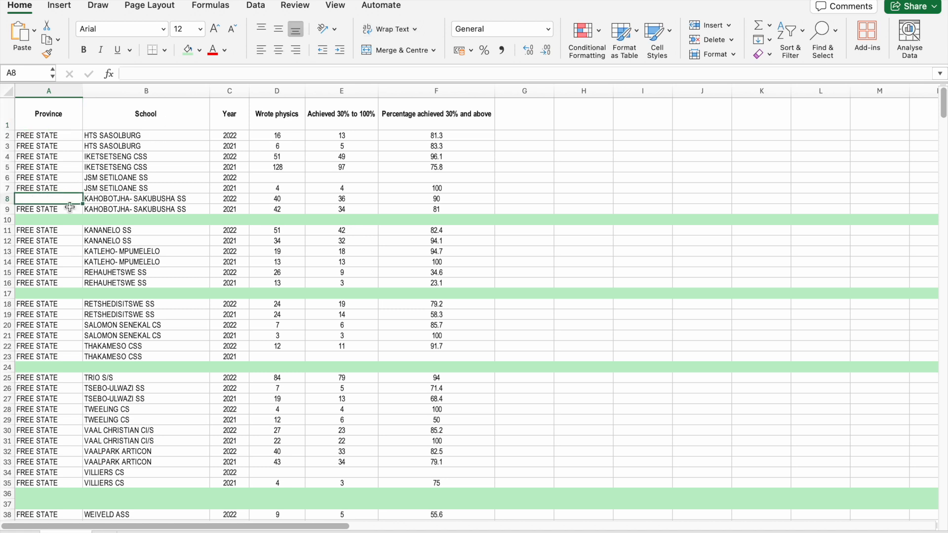
left_click(130, 262)
key("Delete")
left_click(229, 334)
key("Delete")
Add the header Check in cell G1, beside the percentage column.
left_click(540, 161)
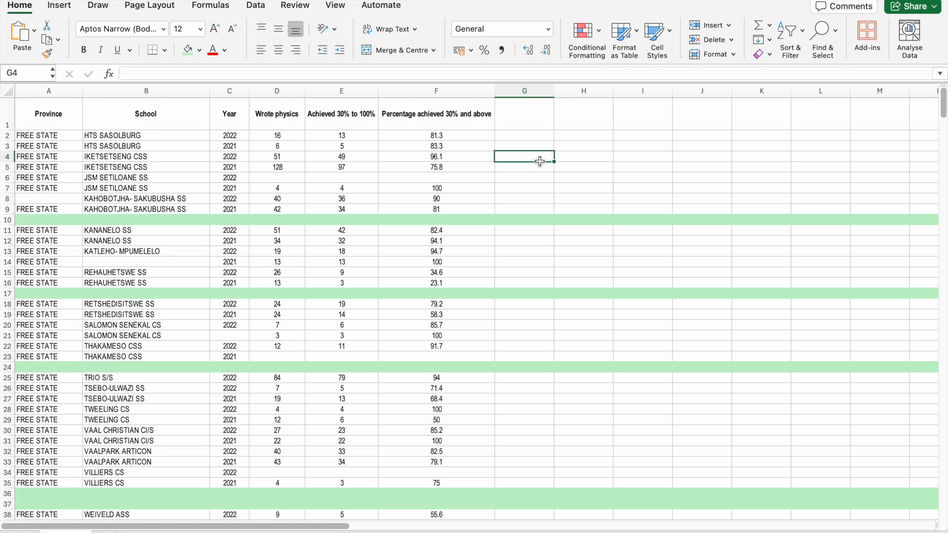
left_click(531, 122)
type("Check")
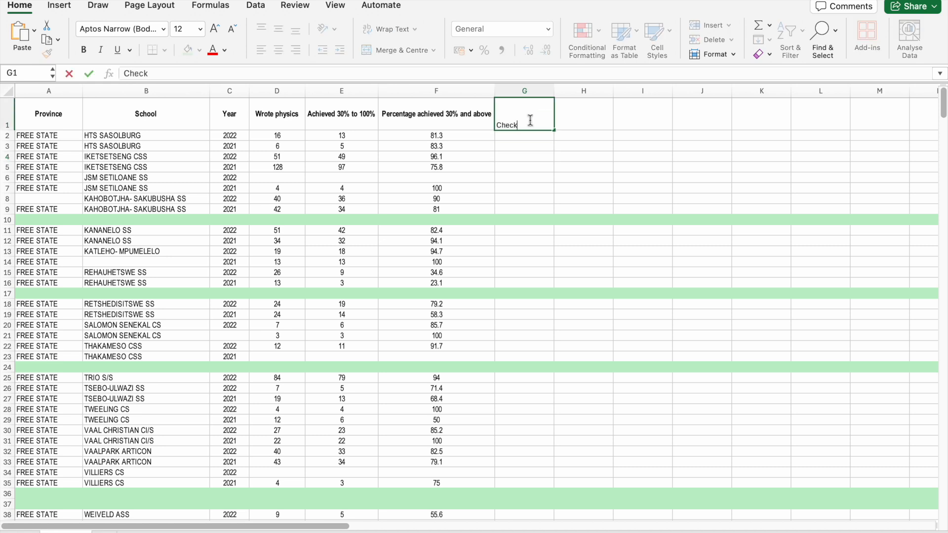
key("Return")
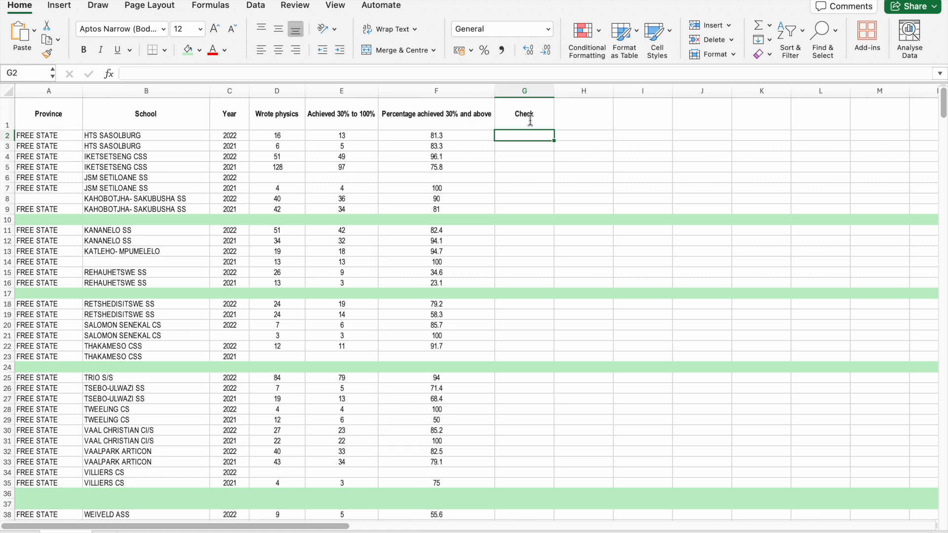
Enter =COUNTA(A2:F2) in G2 and fill the formula down the Check column to G248.
type("=CO")
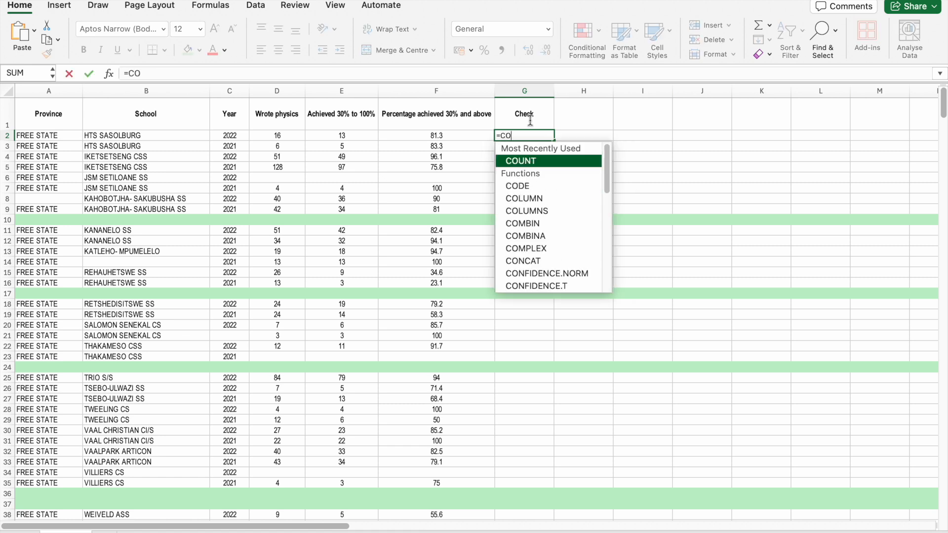
type("UNTA(")
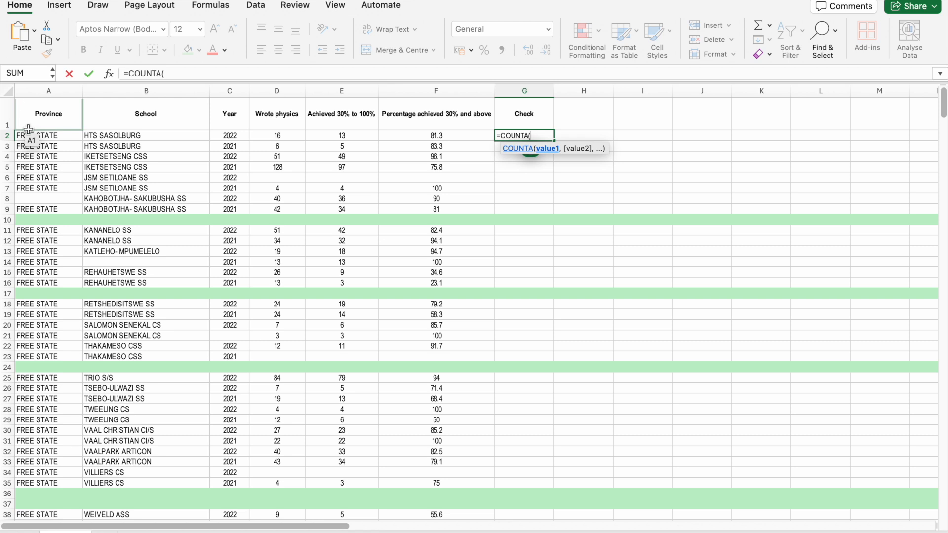
left_click_drag(28, 135, 456, 136)
key("Return")
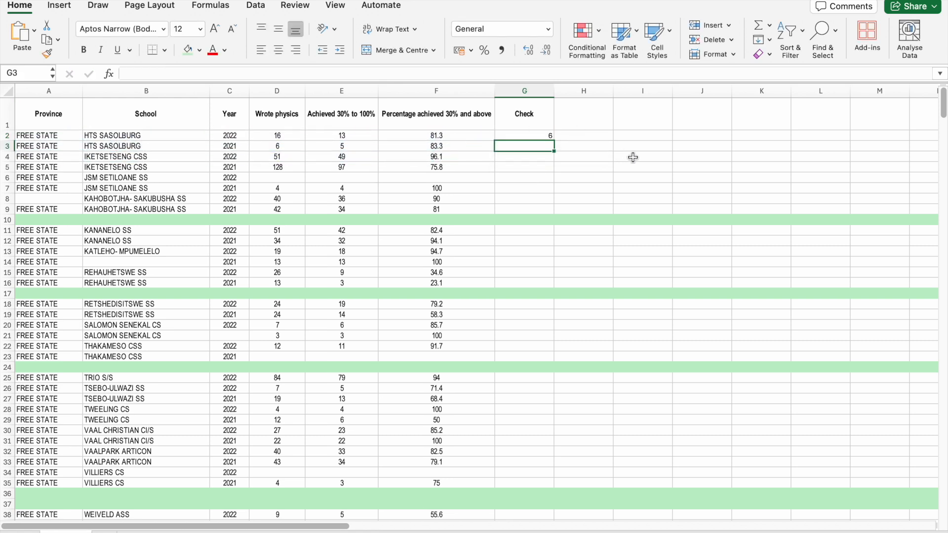
left_click(532, 135)
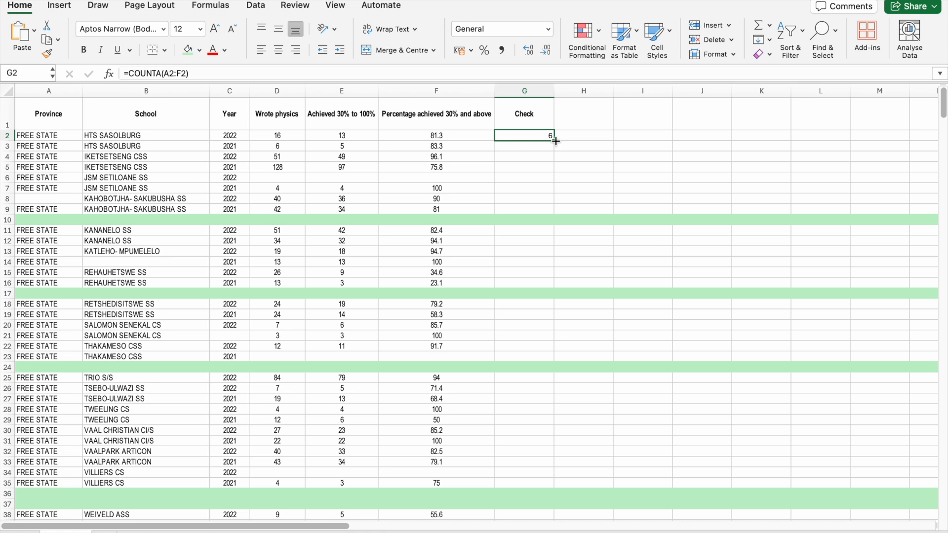
left_click_drag(555, 141, 537, 231)
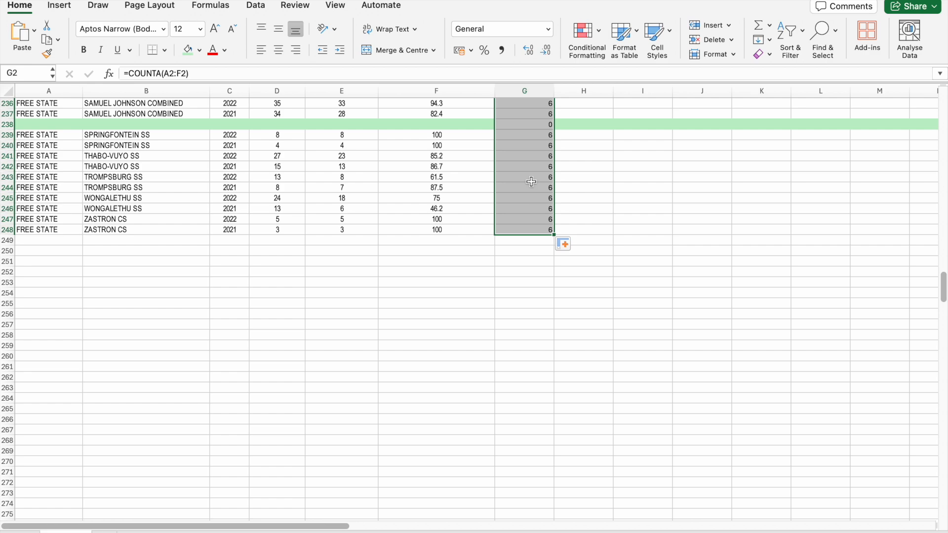
Apply a filter to columns A through G, from Province to Check.
key("super+Up")
left_click_drag(33, 93, 523, 112)
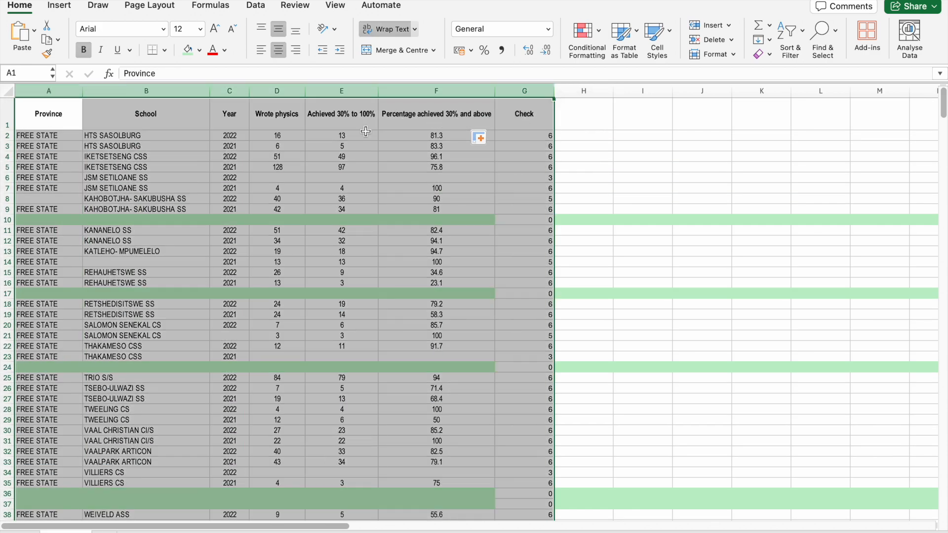
left_click(255, 6)
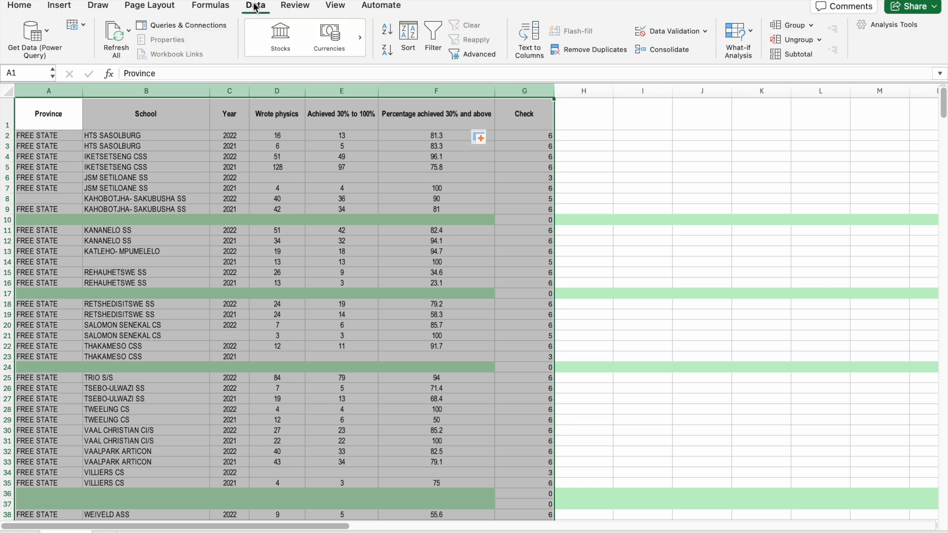
left_click(437, 32)
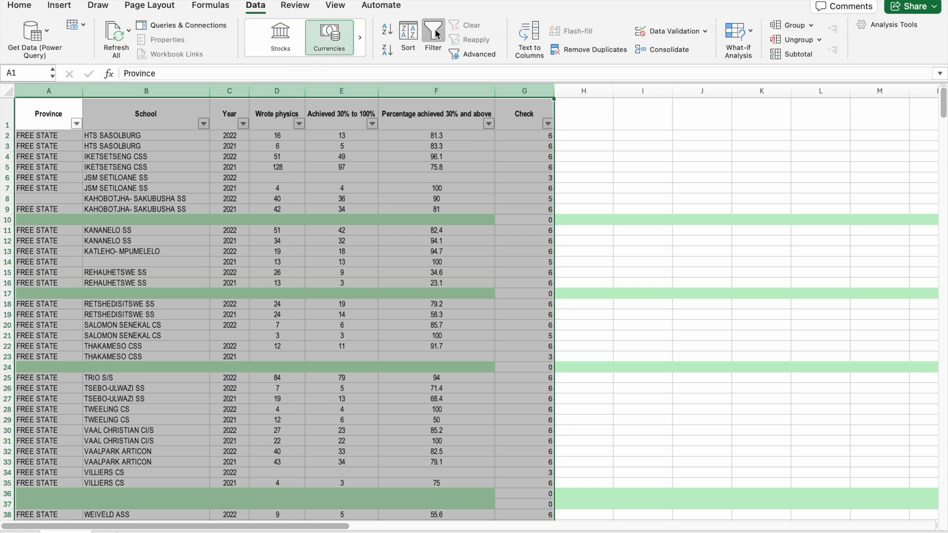
Filter the Check column to show only the rows with a value of 0.
left_click(592, 115)
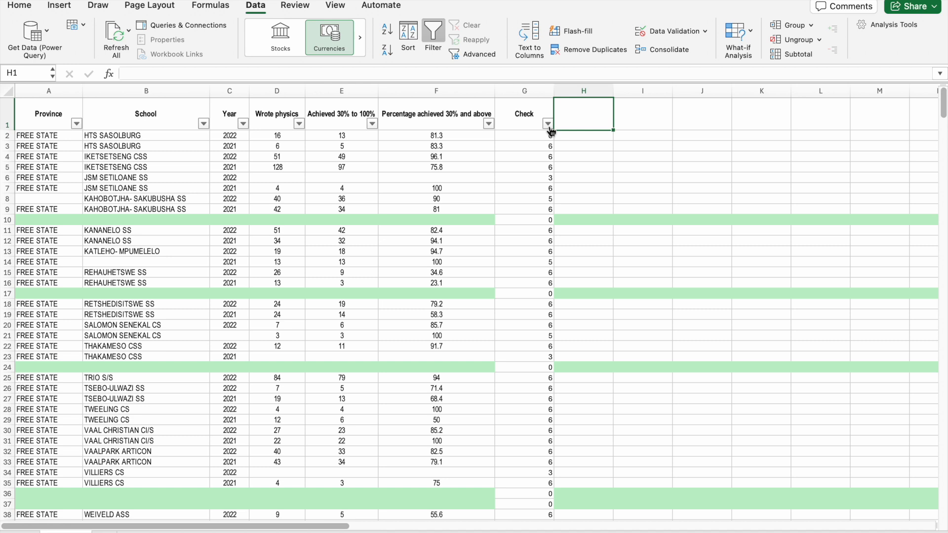
left_click(548, 124)
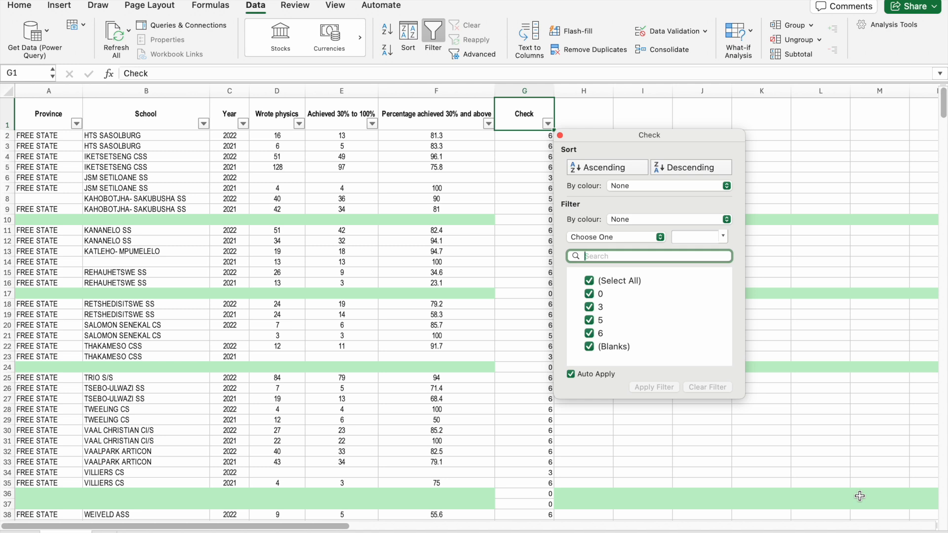
left_click(591, 282)
left_click(591, 293)
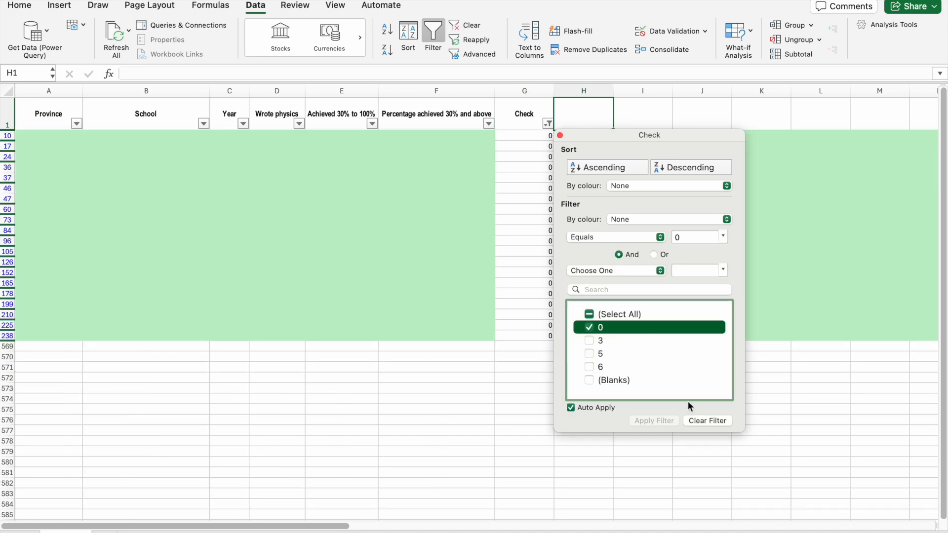
left_click(474, 278)
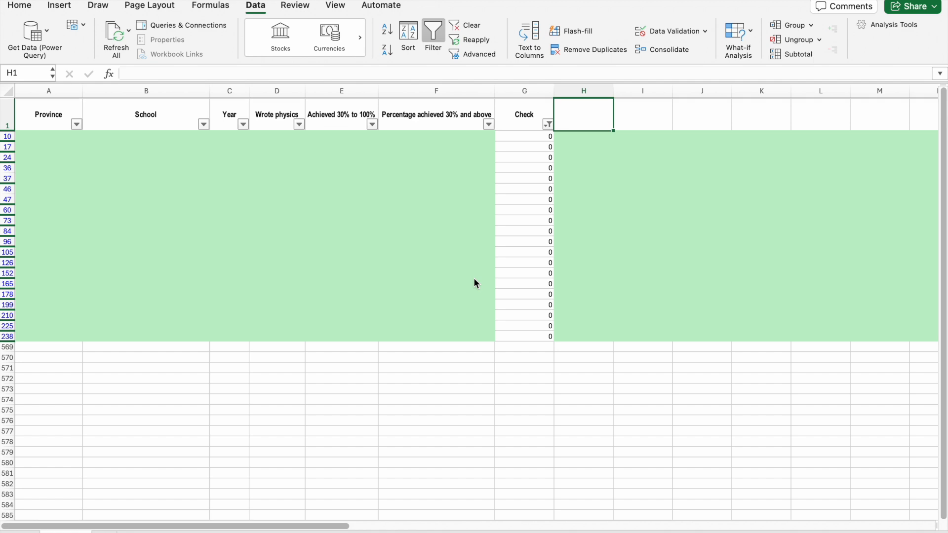
Delete the entire sheet rows of all filtered records with 0 in the Check column, from row 10 to row 238.
left_click_drag(530, 141, 516, 336)
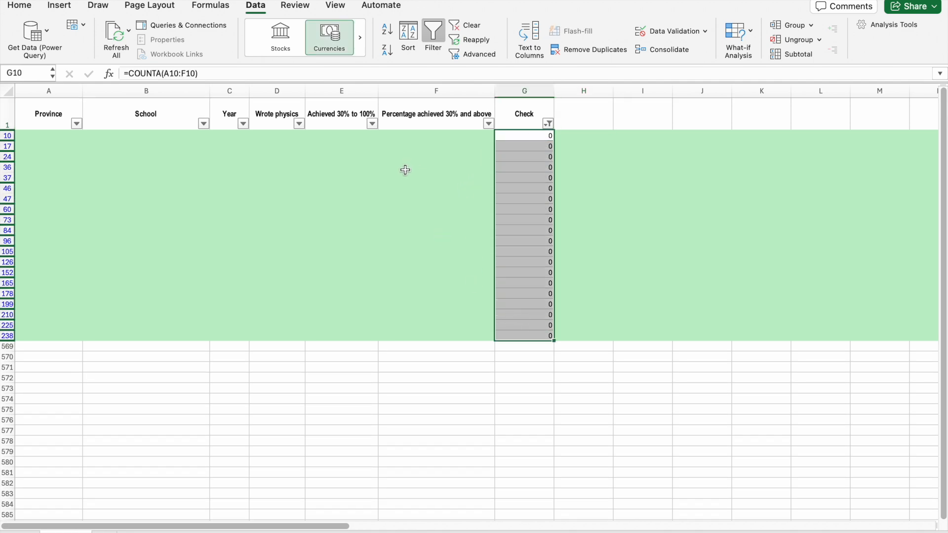
left_click(526, 335)
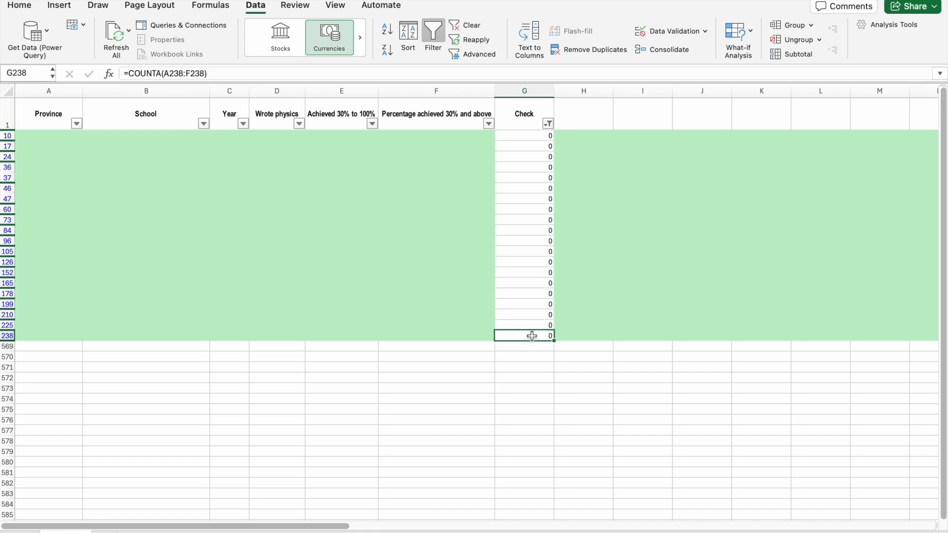
left_click_drag(516, 334, 517, 134)
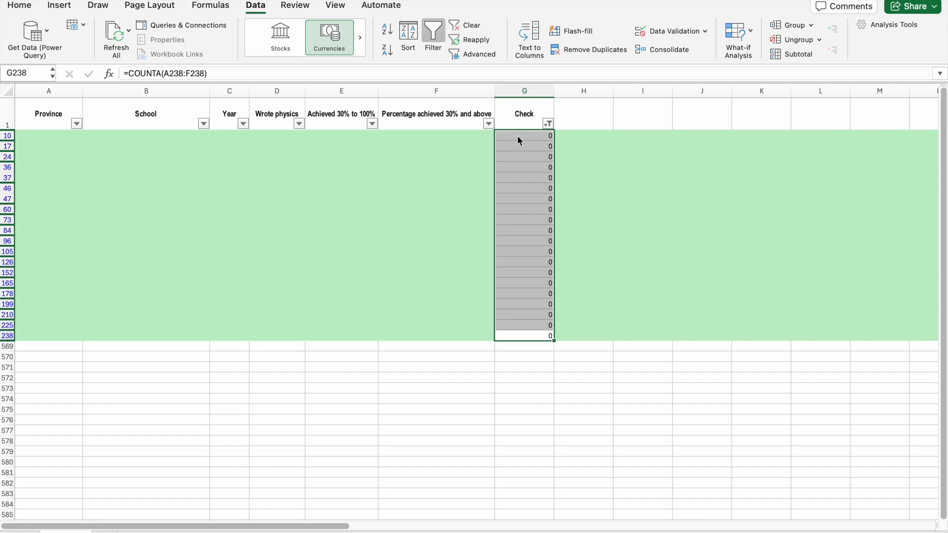
right_click(516, 135)
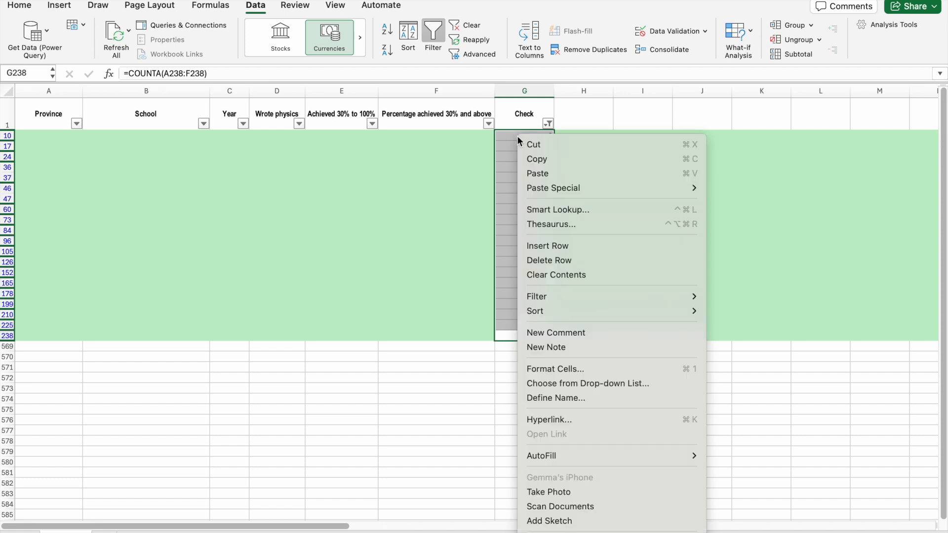
left_click(590, 260)
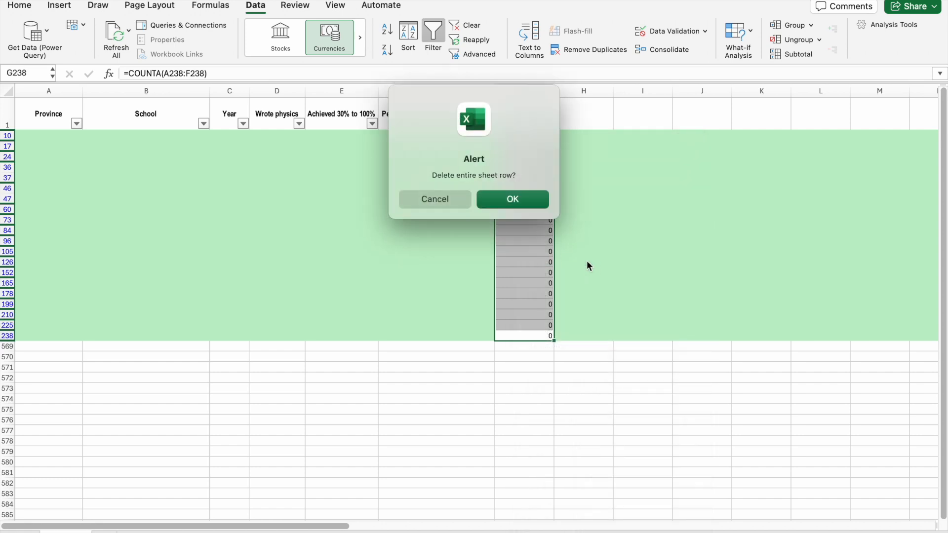
left_click(522, 200)
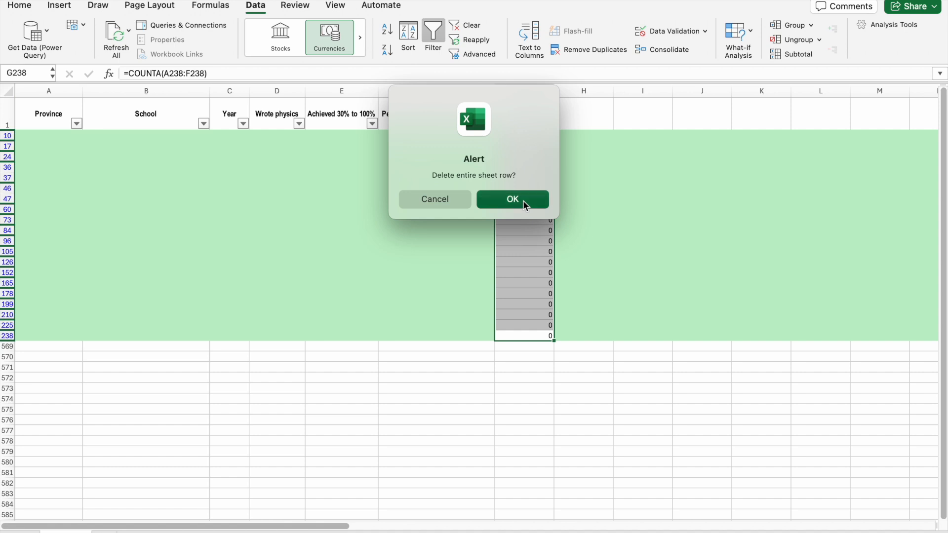
Reselect all values in the Check column filter to show every remaining row, and review the list for blank rows.
left_click(548, 124)
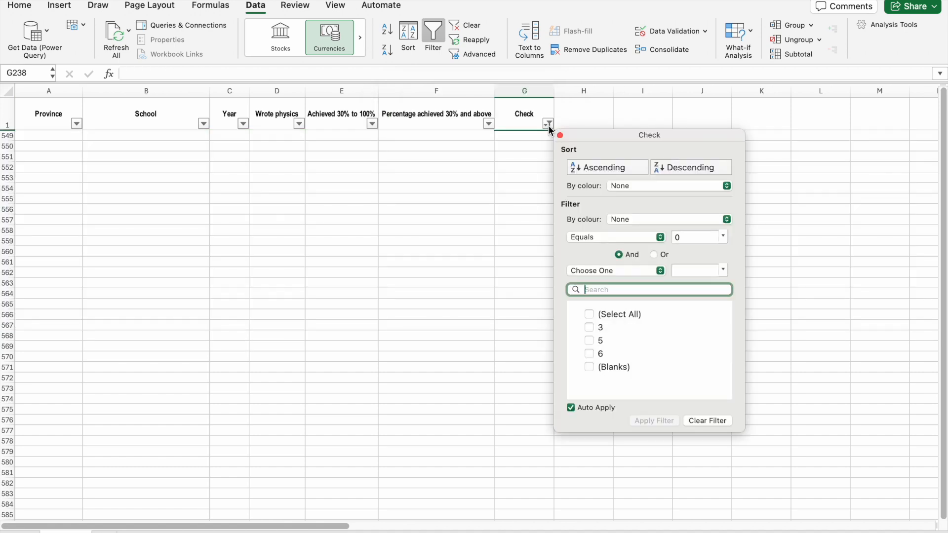
left_click(589, 315)
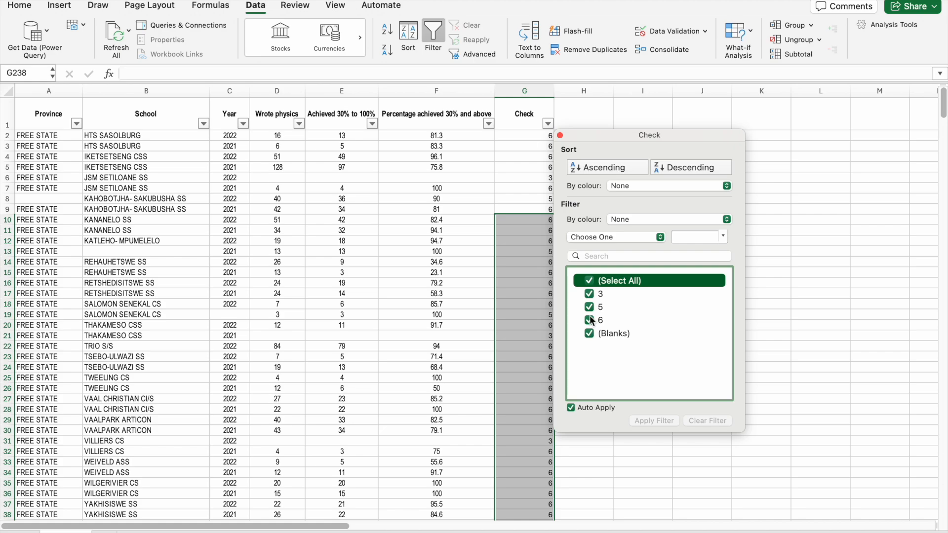
scroll(471, 322, "down", 20)
scroll(472, 328, "down", 20)
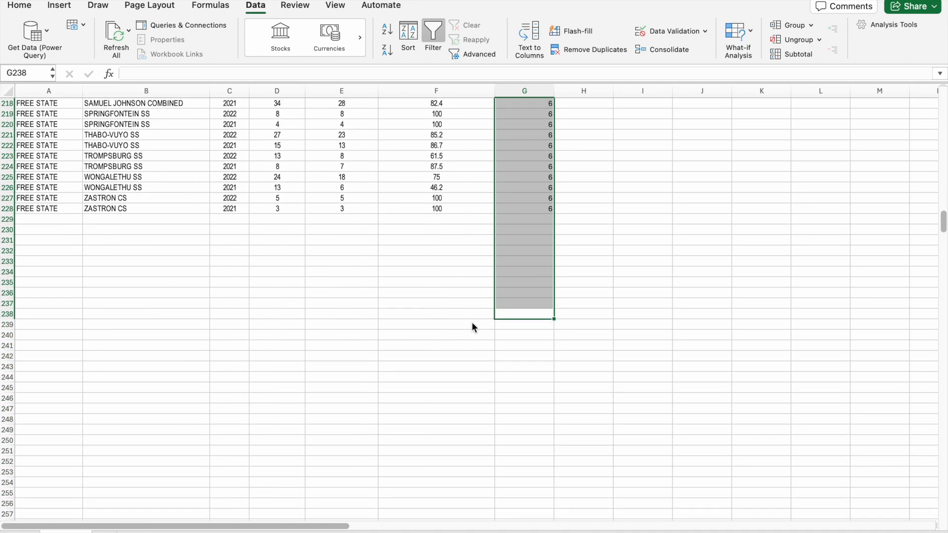
scroll(472, 327, "up", 20)
left_click(600, 188)
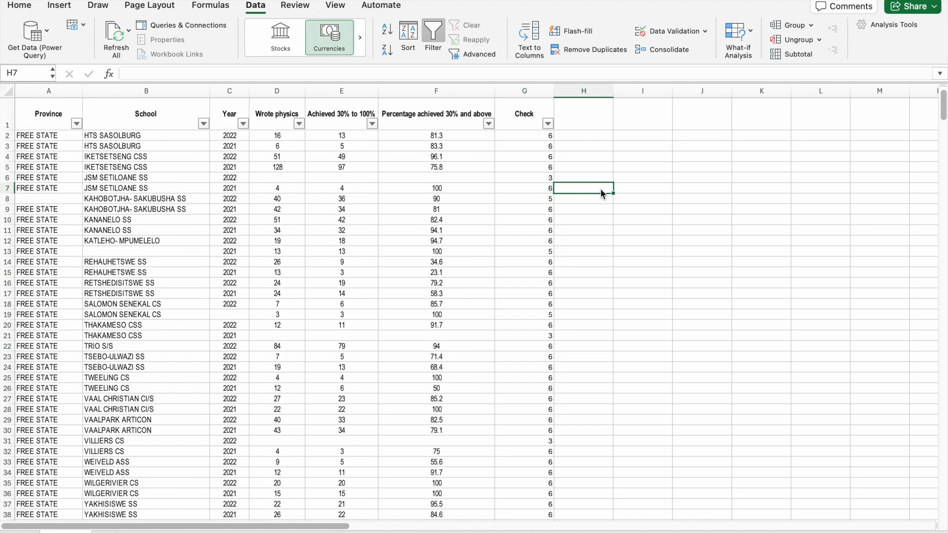
Inspect the partially filled row 6 by selecting its empty cells D6:F6, and return to the Province header in A1.
left_click_drag(276, 178, 448, 178)
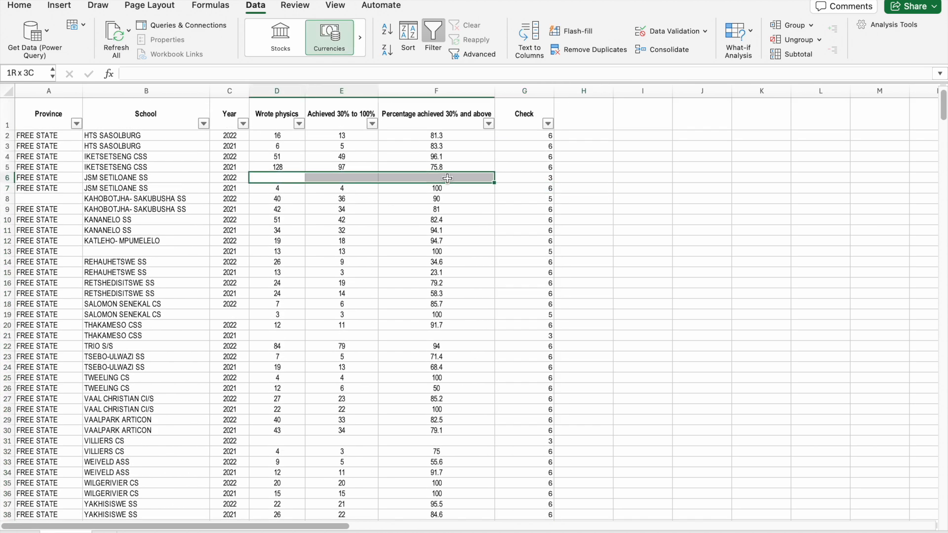
left_click(446, 293)
left_click(39, 114)
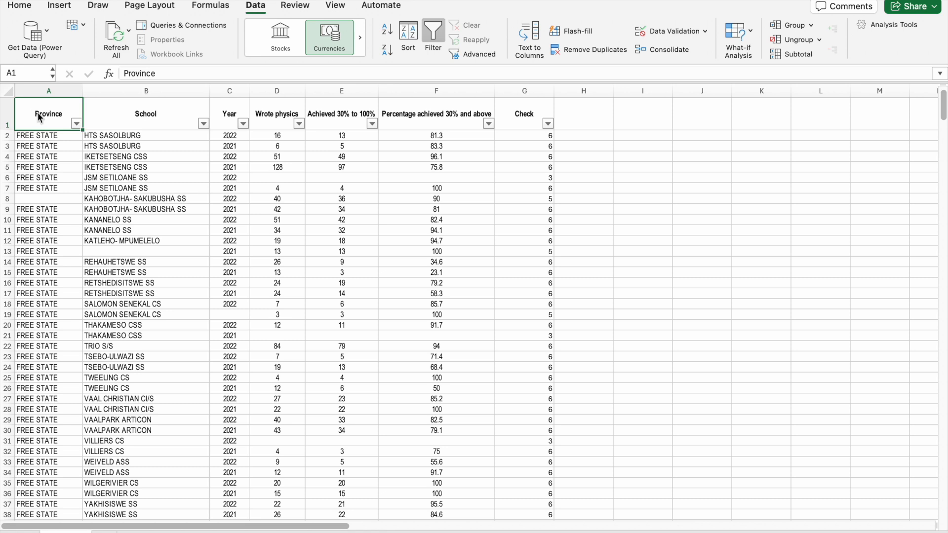